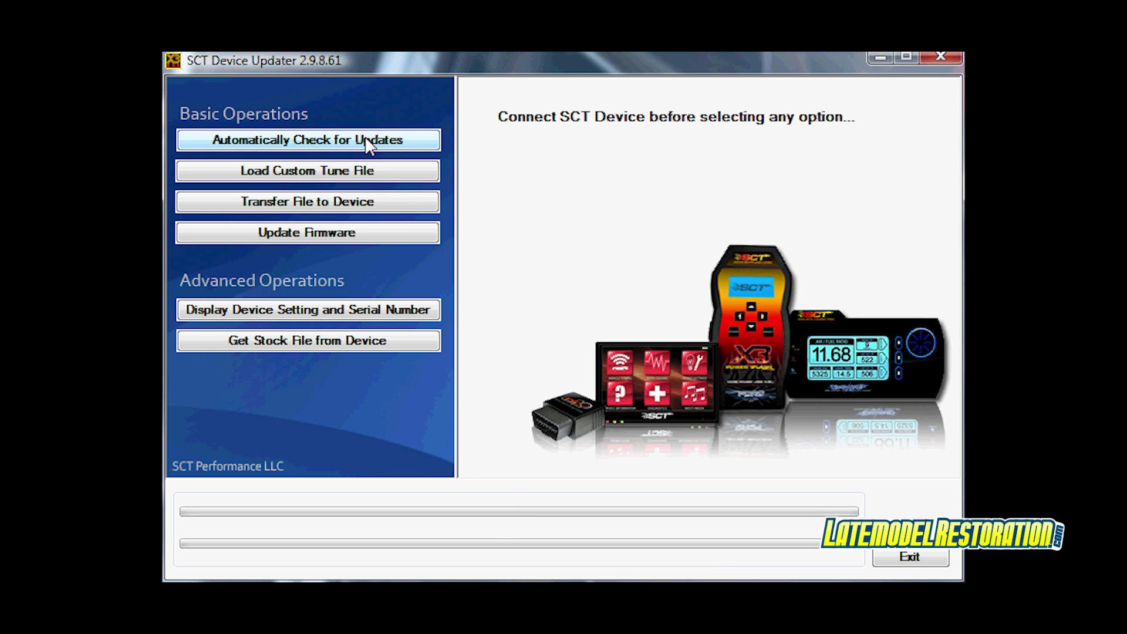
# Step: Start the automatic update check for the connected SCT device
pyautogui.click(367, 144)
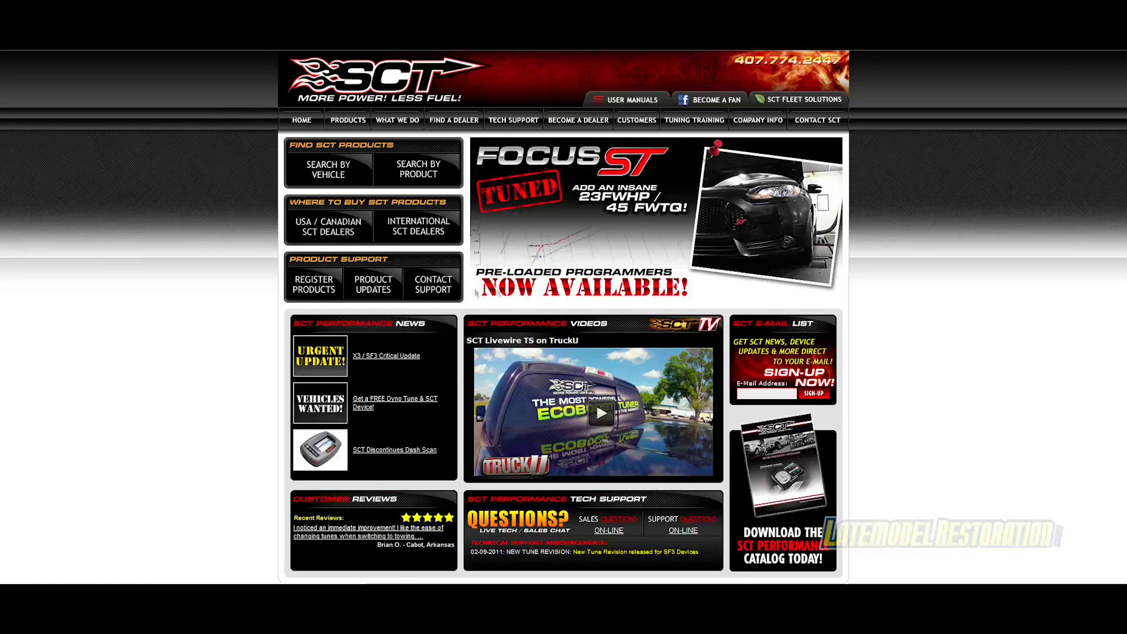
# Step: Go from sctflash.com Product Updates to the SF3 Power Flash - FORD update page
pyautogui.click(365, 294)
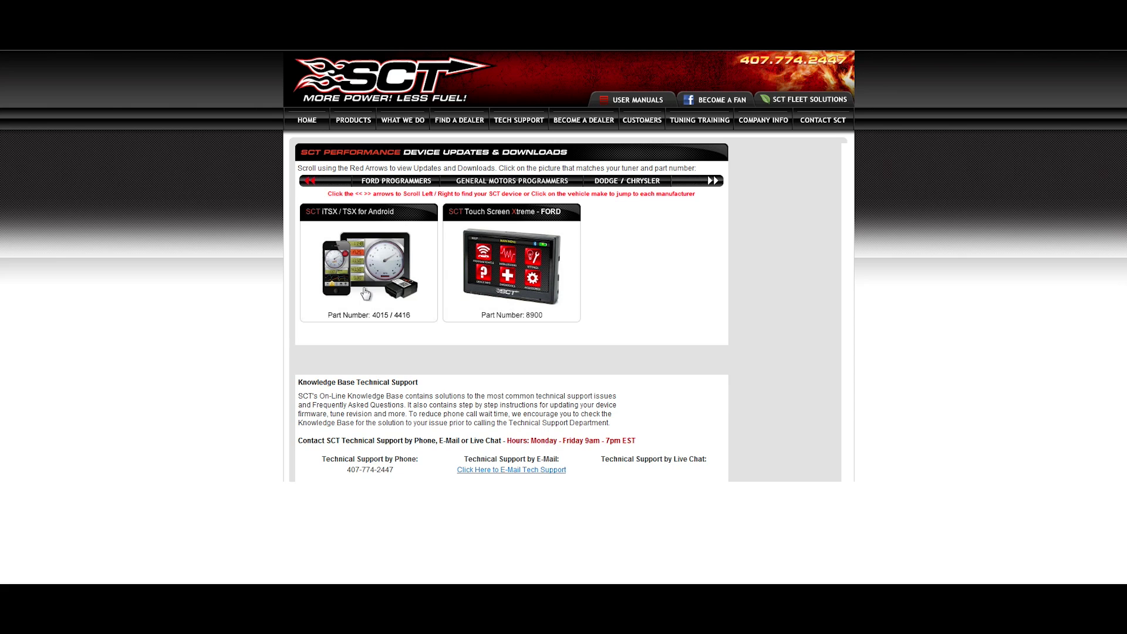
pyautogui.click(711, 185)
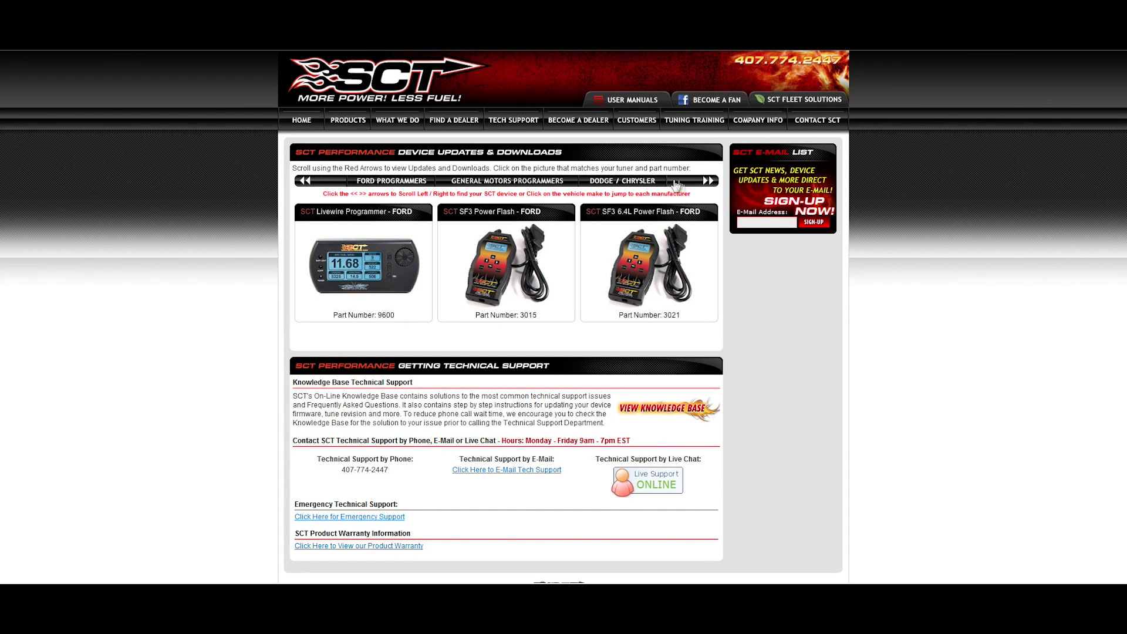
pyautogui.click(567, 214)
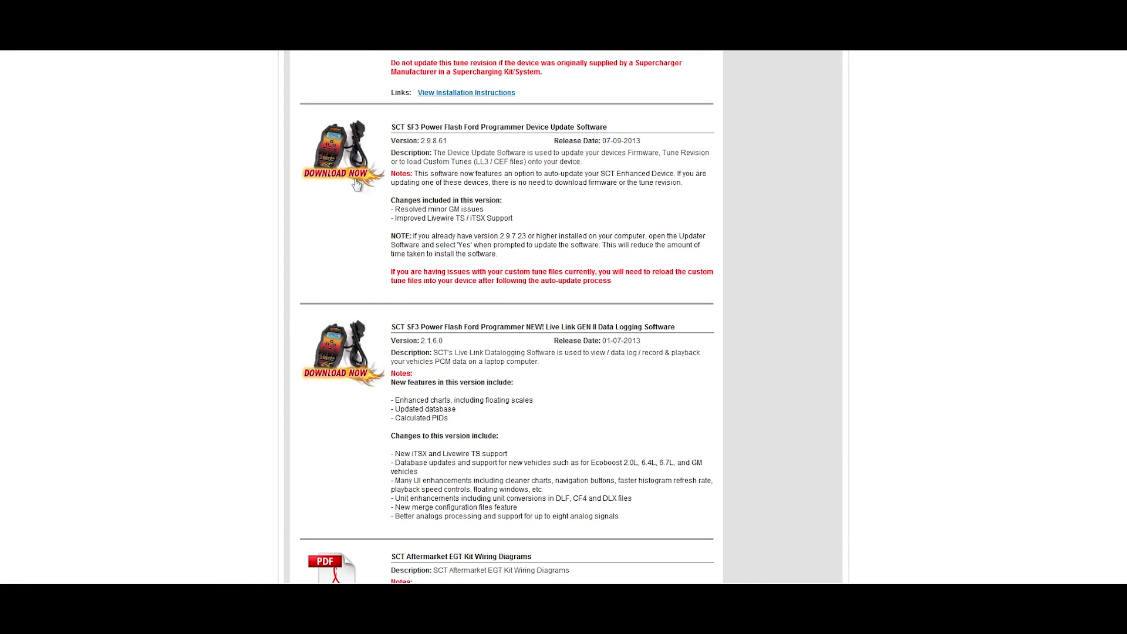
# Step: Download the Device Update Software installer and run it
pyautogui.click(353, 179)
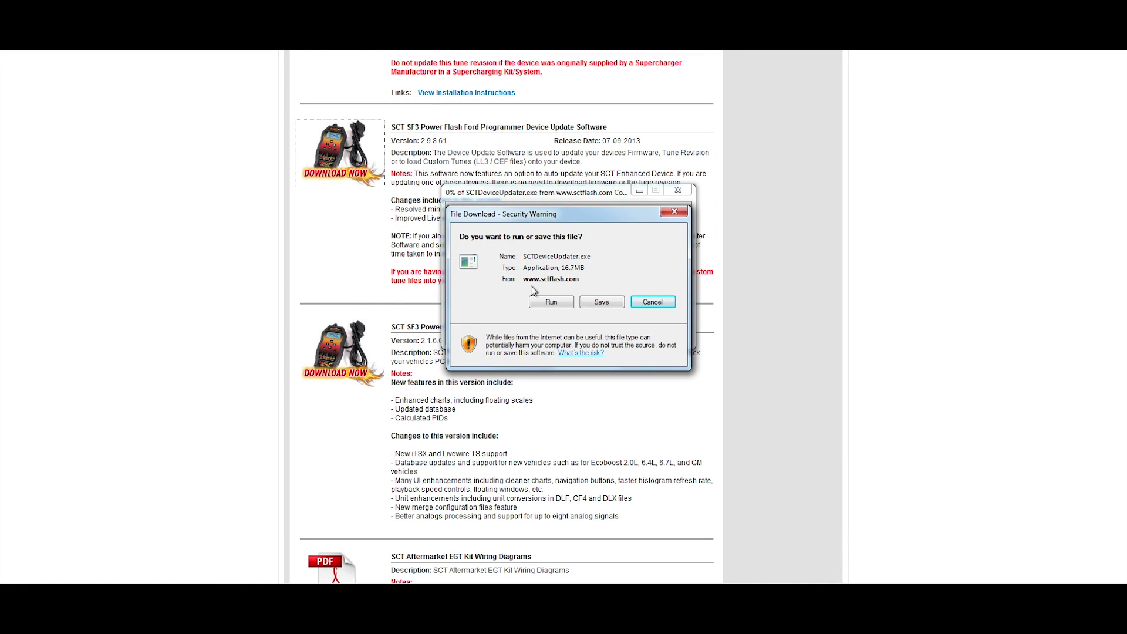
pyautogui.click(550, 301)
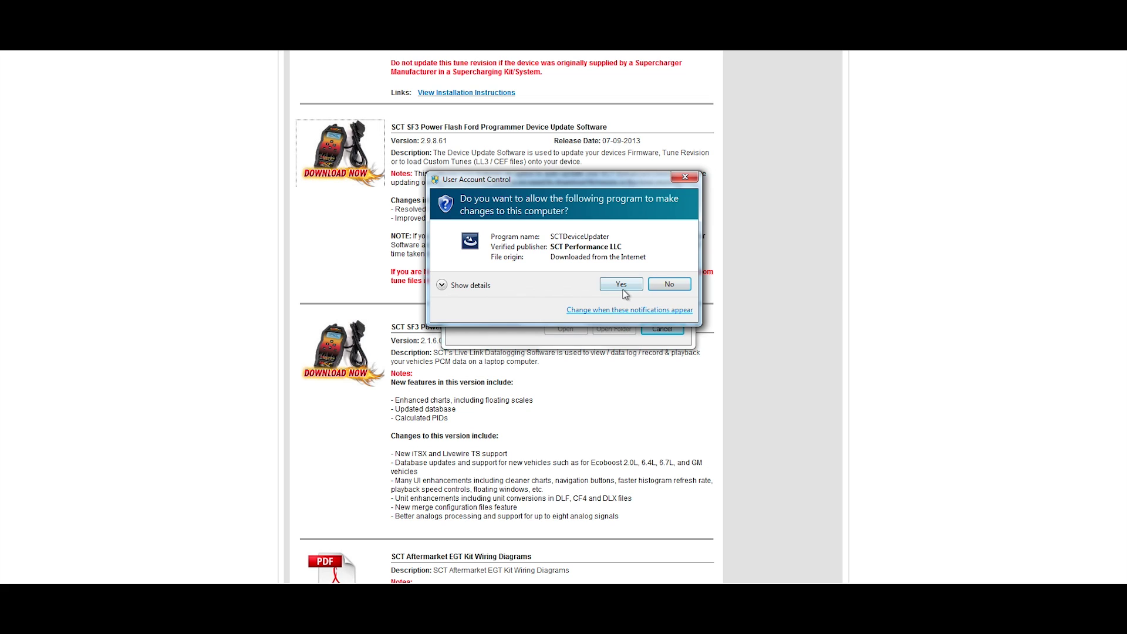
# Step: Allow the installer to make changes and complete the SCT Device Updater InstallShield Wizard
pyautogui.click(622, 290)
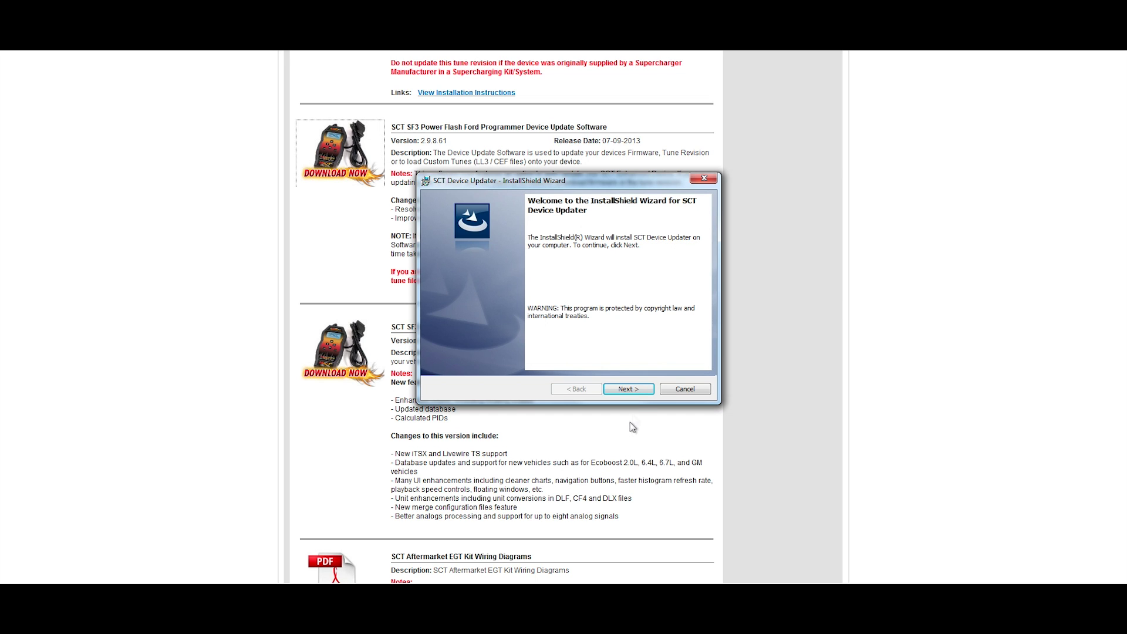
pyautogui.click(633, 390)
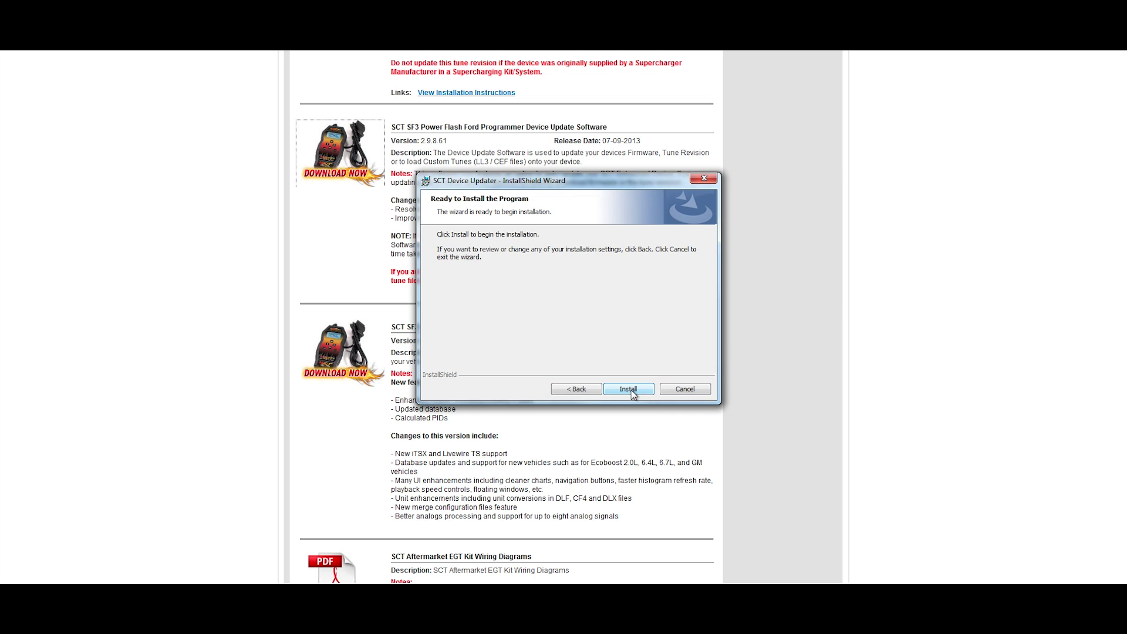
pyautogui.click(631, 390)
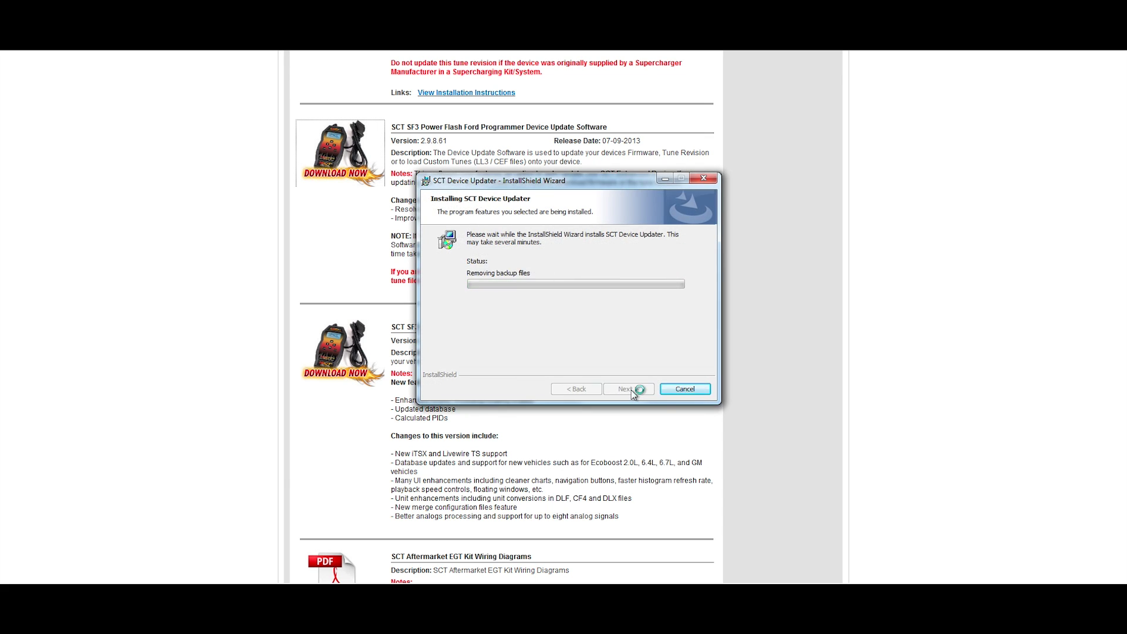
pyautogui.click(632, 388)
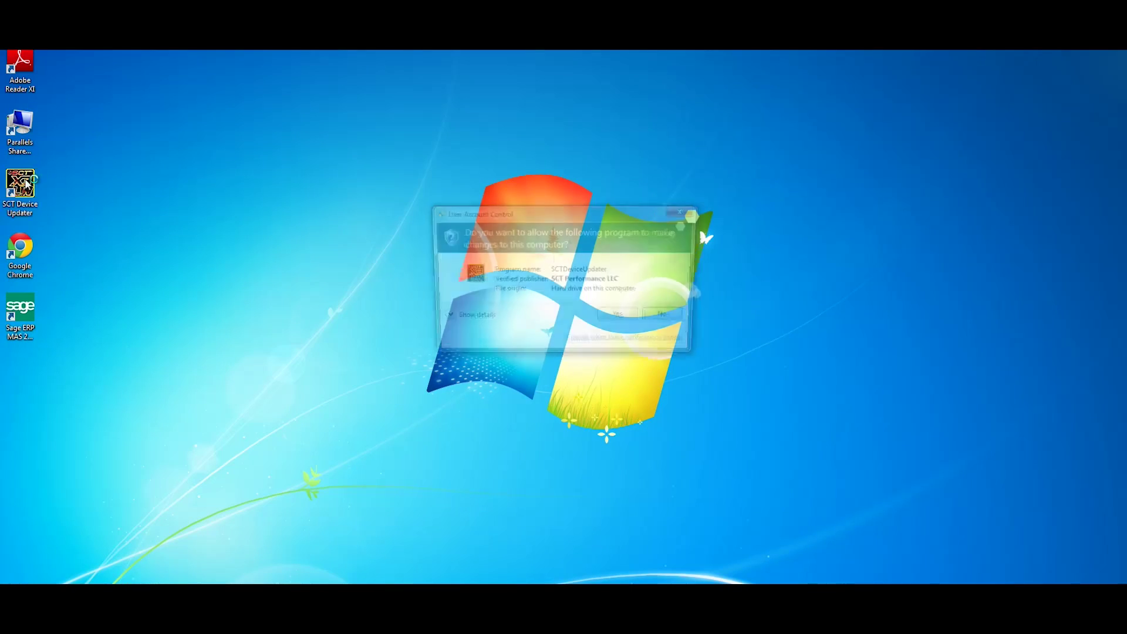
# Step: Approve the User Account Control prompt so SCT Device Updater 2.9.8.61 opens
pyautogui.click(623, 319)
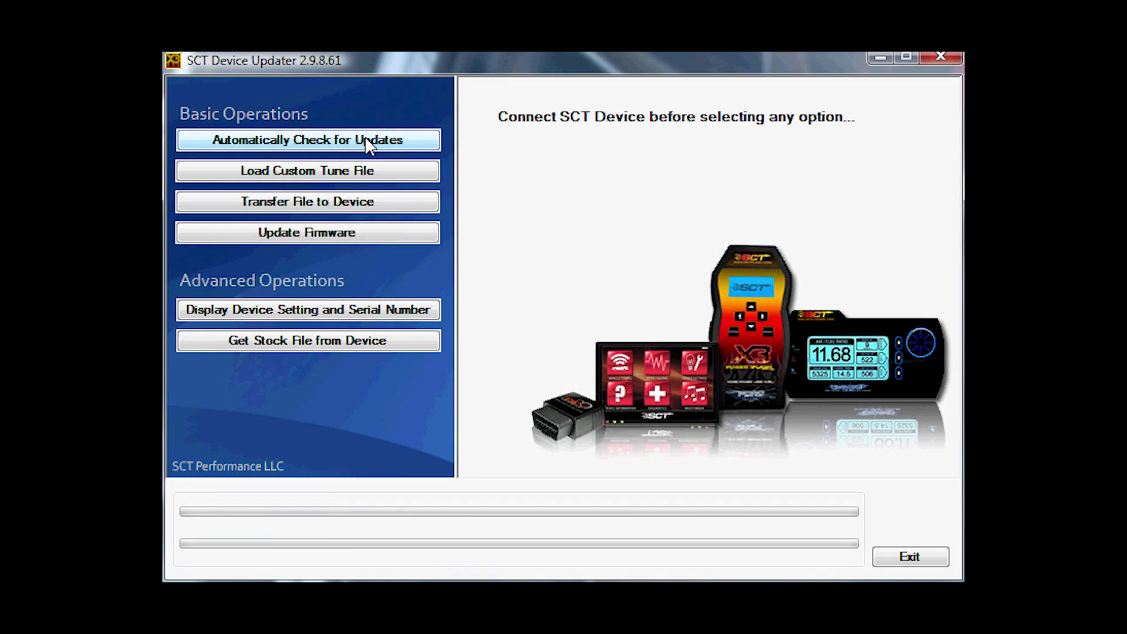
# Step: Check the programmer for updates, then start replacing its 1.2.154 firmware
pyautogui.click(366, 142)
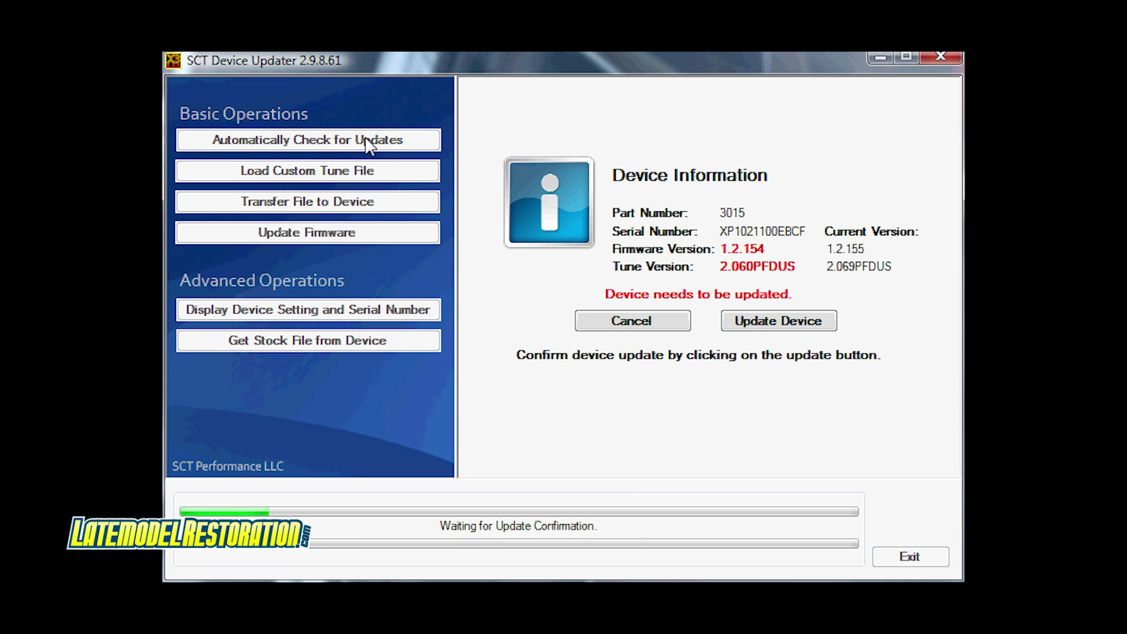
pyautogui.click(797, 325)
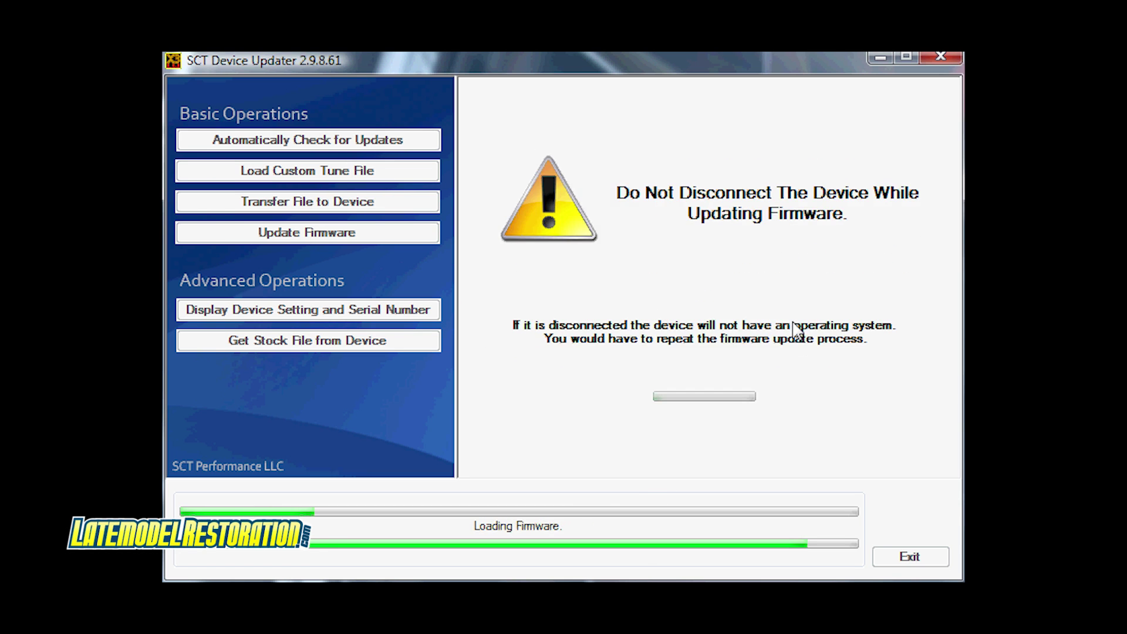